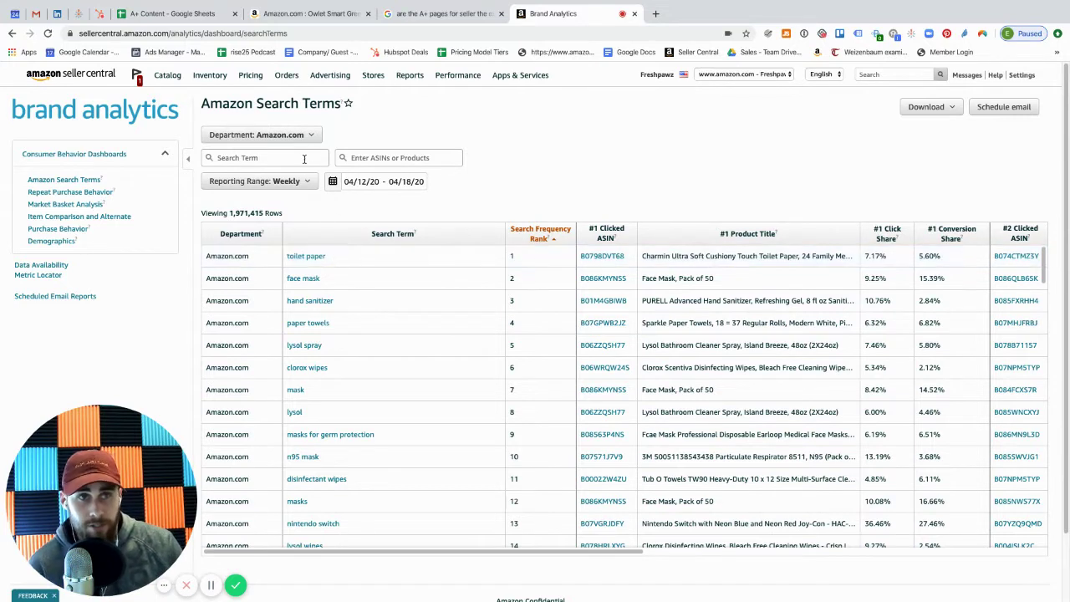
Keep the weekly reporting range and inspect the total row count of 1,971,415 and the top term's rank.
{"action": "left_click", "coordinate": [280, 182]}
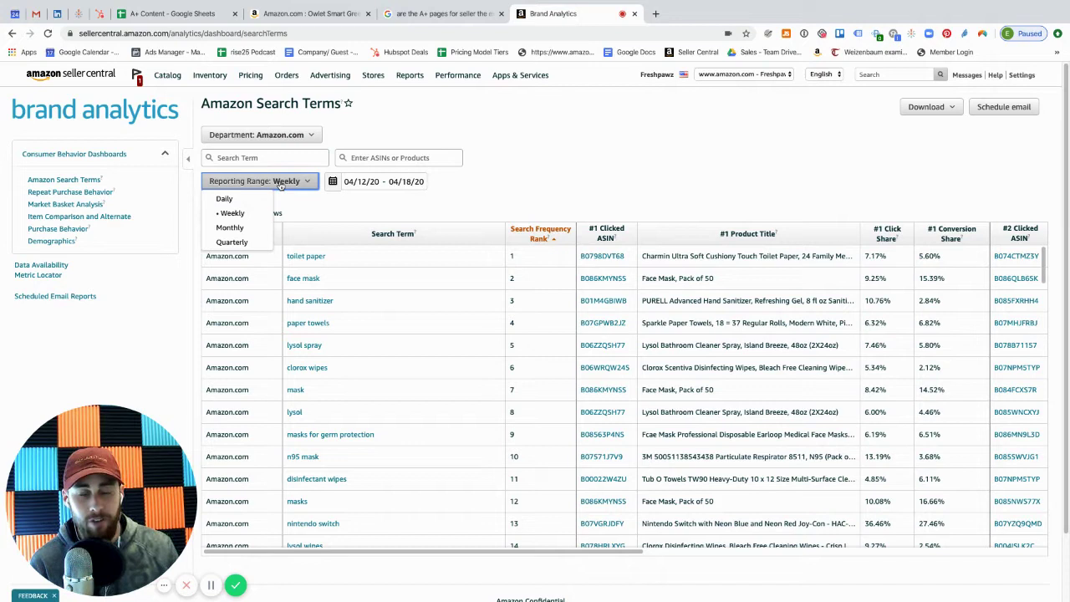
{"action": "left_click", "coordinate": [310, 205]}
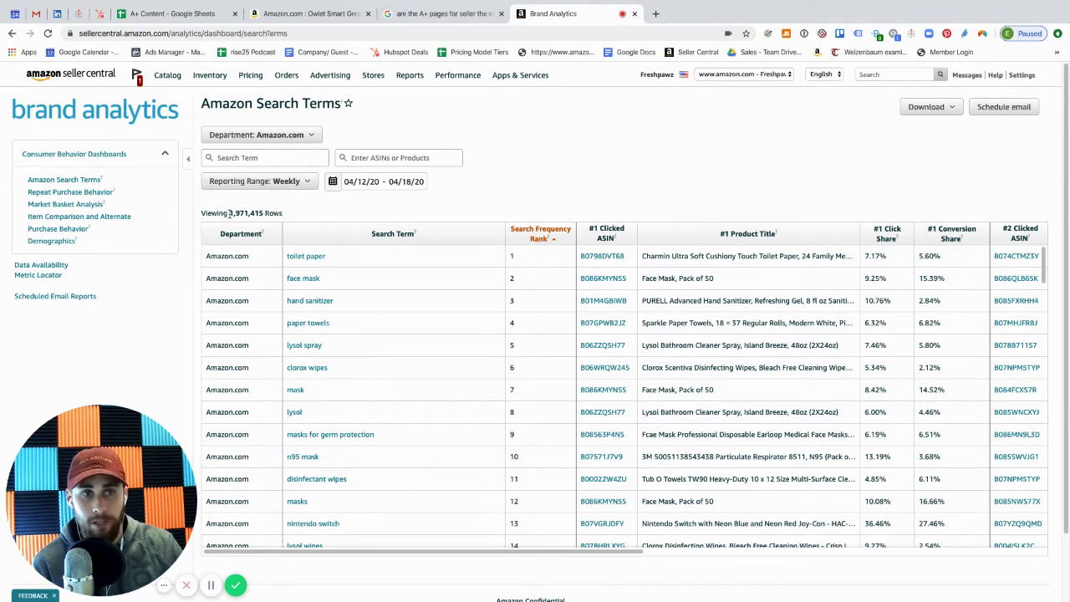
{"action": "left_click_drag", "start_coordinate": [229, 213], "coordinate": [287, 216]}
{"action": "left_click", "coordinate": [287, 216]}
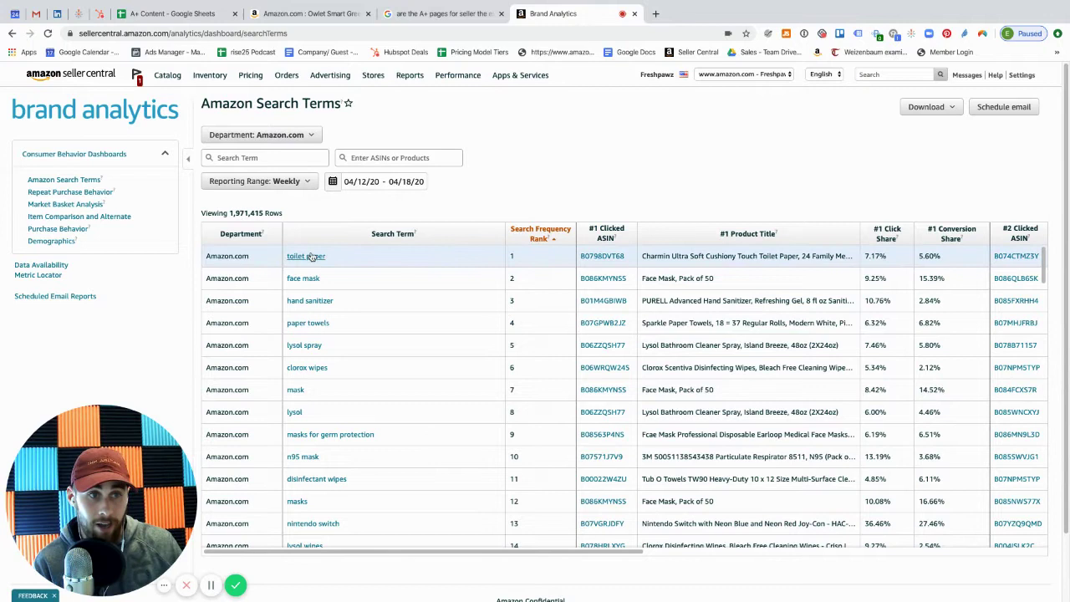
{"action": "double_click", "coordinate": [514, 254]}
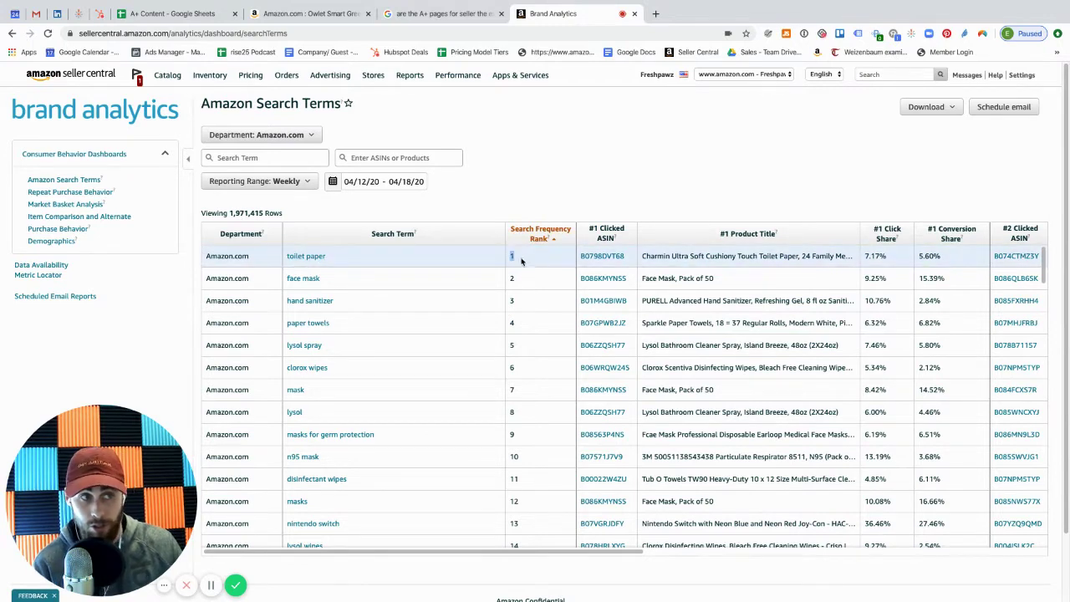
{"action": "left_click", "coordinate": [301, 217]}
{"action": "left_click_drag", "start_coordinate": [228, 212], "coordinate": [263, 216]}
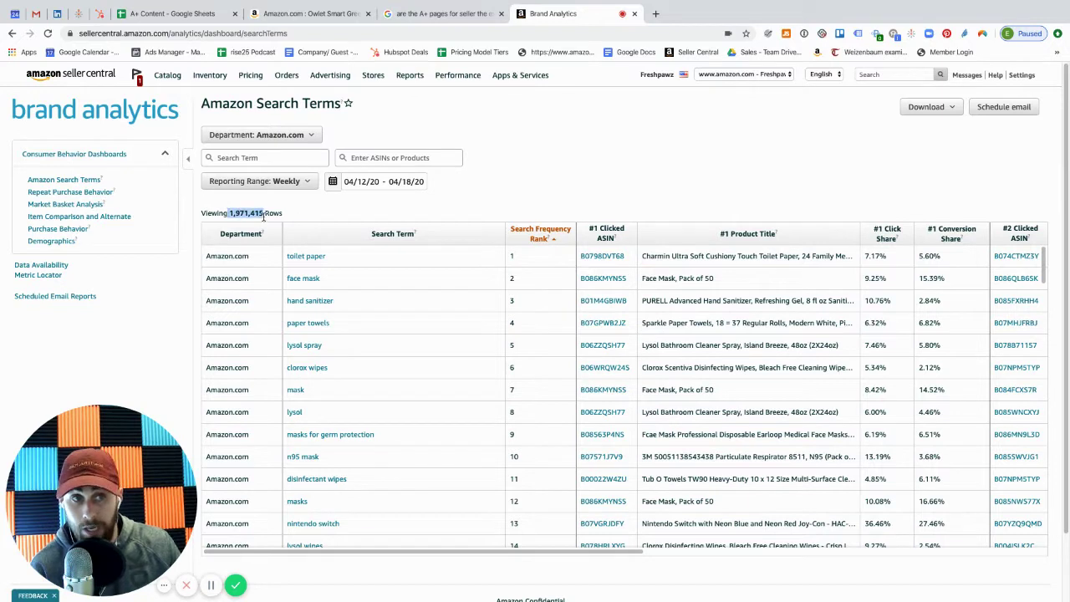
{"action": "left_click", "coordinate": [266, 213]}
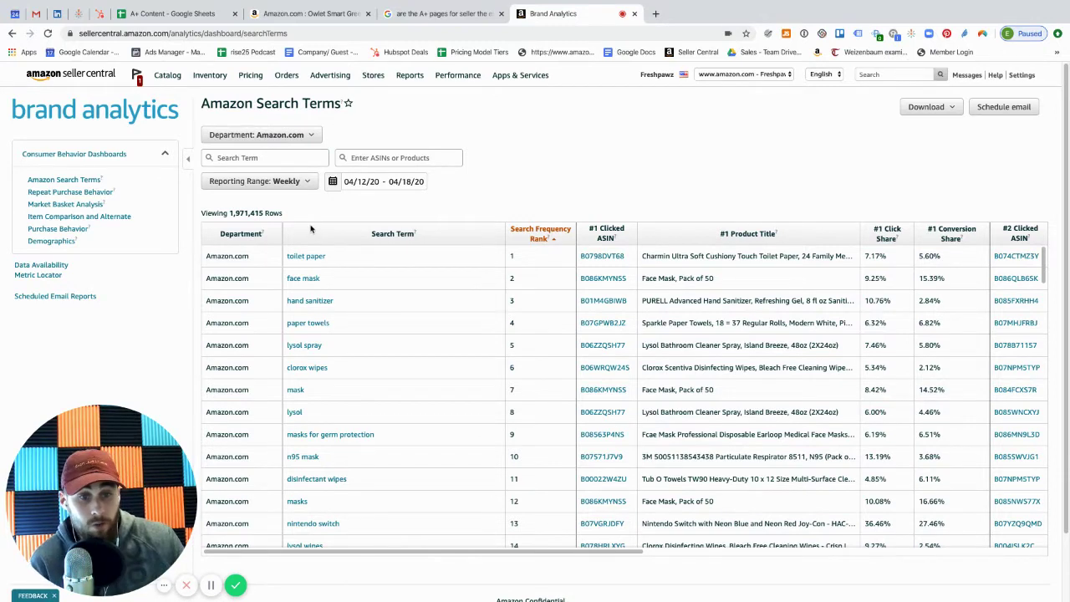
Filter the Search Term field to 'camping chair' and scroll through the 79 matching terms.
{"action": "left_click", "coordinate": [272, 157]}
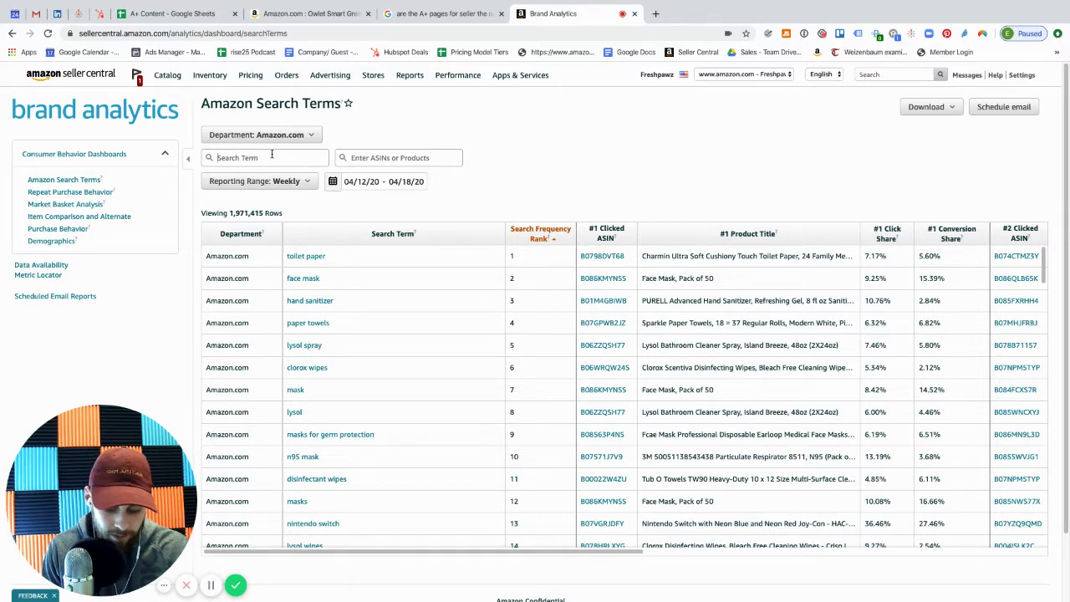
{"action": "type", "text": "camping chair"}
{"action": "key", "text": "Return"}
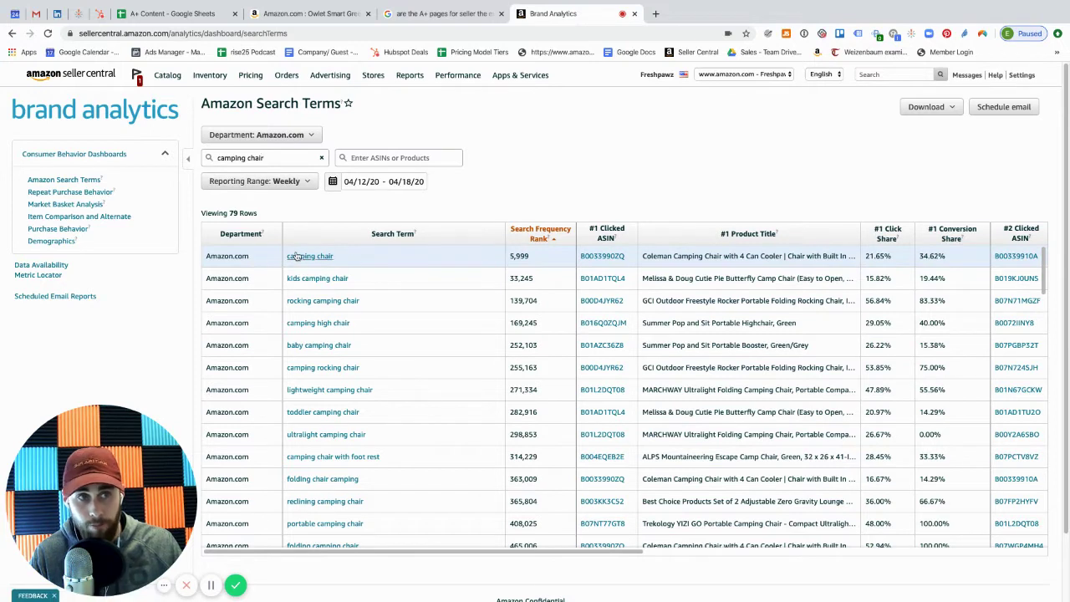
{"action": "key", "text": "ctrl+a"}
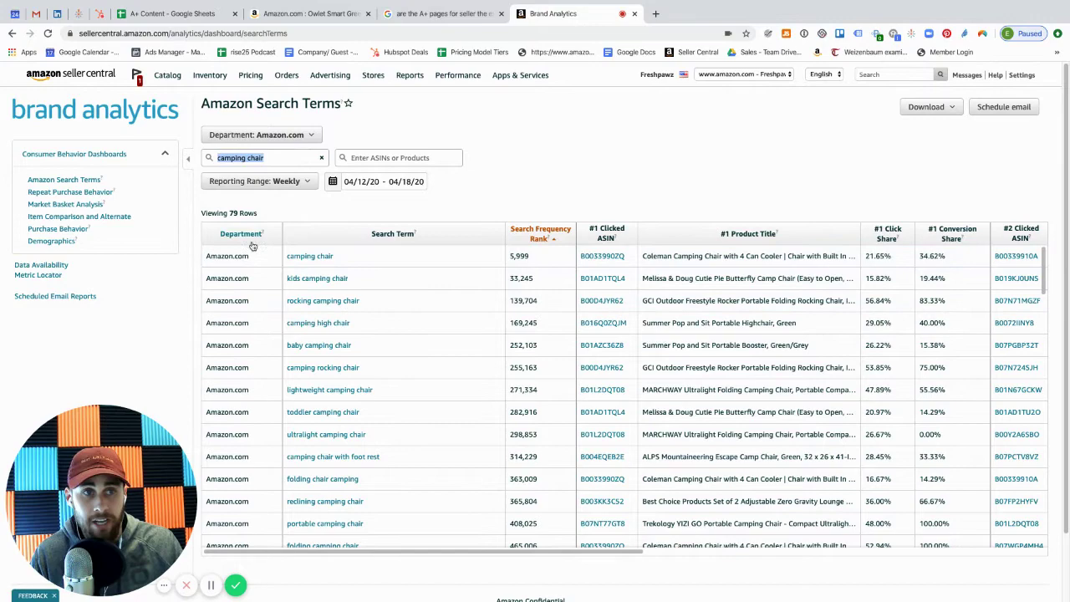
{"action": "left_click", "coordinate": [230, 212]}
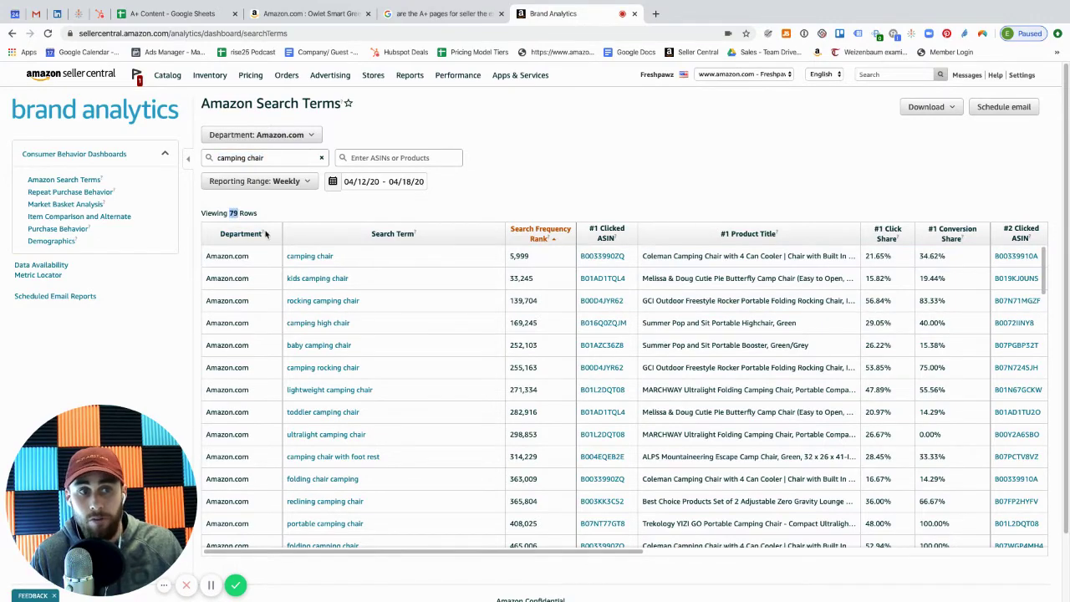
{"action": "scroll", "coordinate": [310, 347], "scroll_direction": "down", "scroll_amount": 4}
{"action": "scroll", "coordinate": [334, 347], "scroll_direction": "down", "scroll_amount": 5}
{"action": "scroll", "coordinate": [334, 351], "scroll_direction": "down", "scroll_amount": 5}
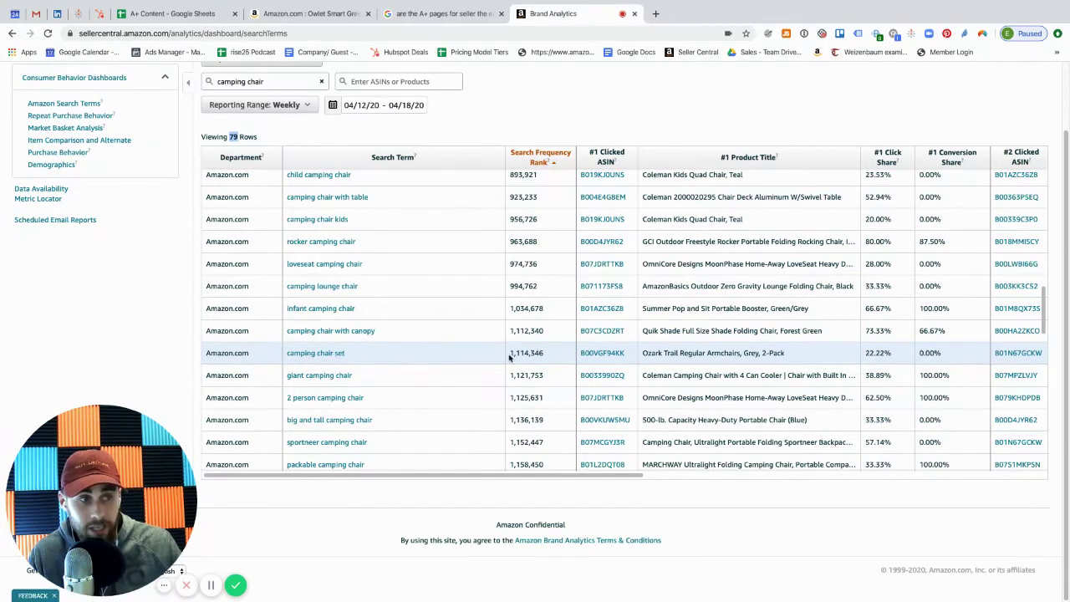
{"action": "left_click_drag", "start_coordinate": [508, 356], "coordinate": [540, 355]}
{"action": "left_click", "coordinate": [547, 356]}
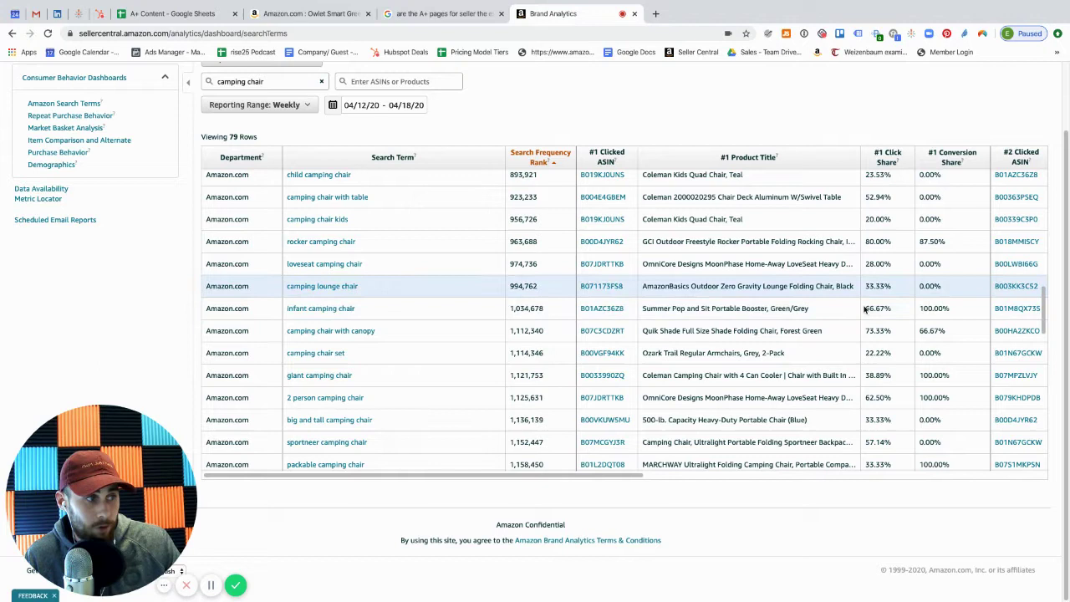
Review infant camping chair's 66.67% click share and 100.00% conversion, then scroll to the #2/#3 ASIN columns.
{"action": "left_click_drag", "start_coordinate": [866, 308], "coordinate": [897, 309]}
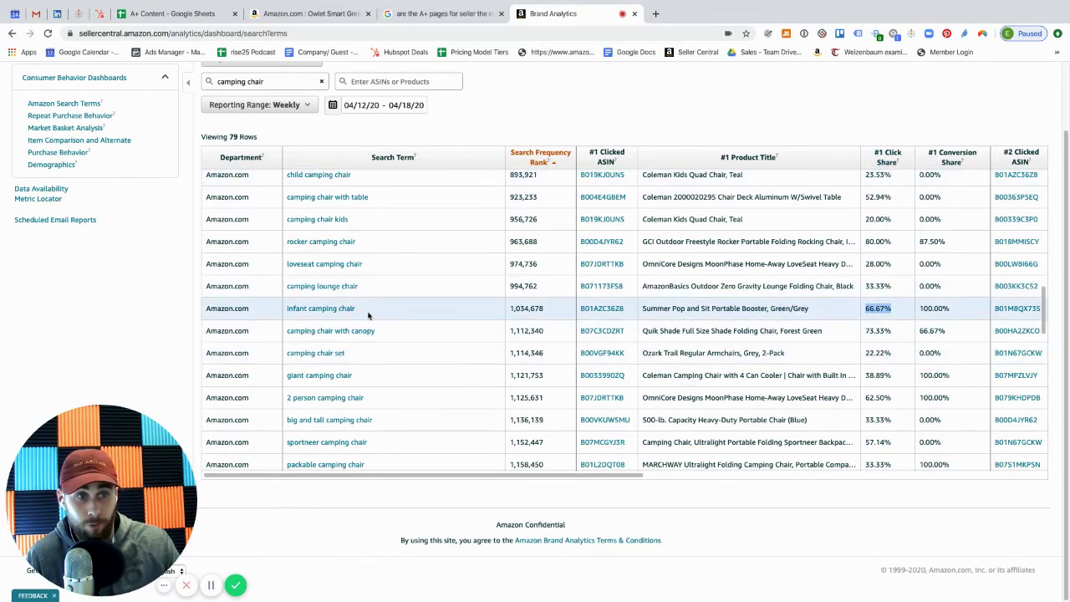
{"action": "left_click_drag", "start_coordinate": [358, 308], "coordinate": [287, 308]}
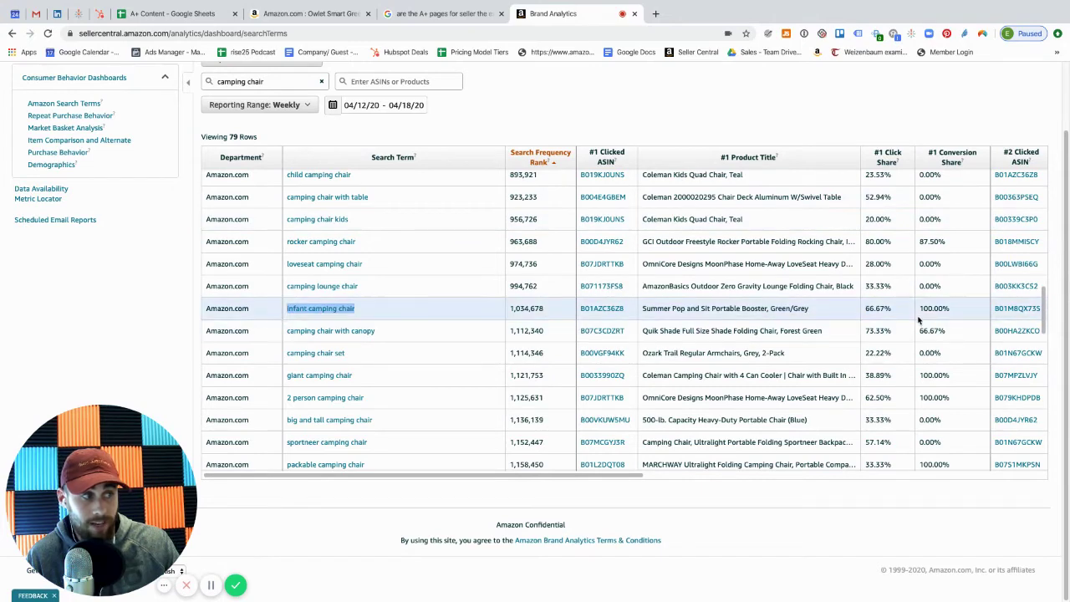
{"action": "left_click_drag", "start_coordinate": [918, 309], "coordinate": [968, 308]}
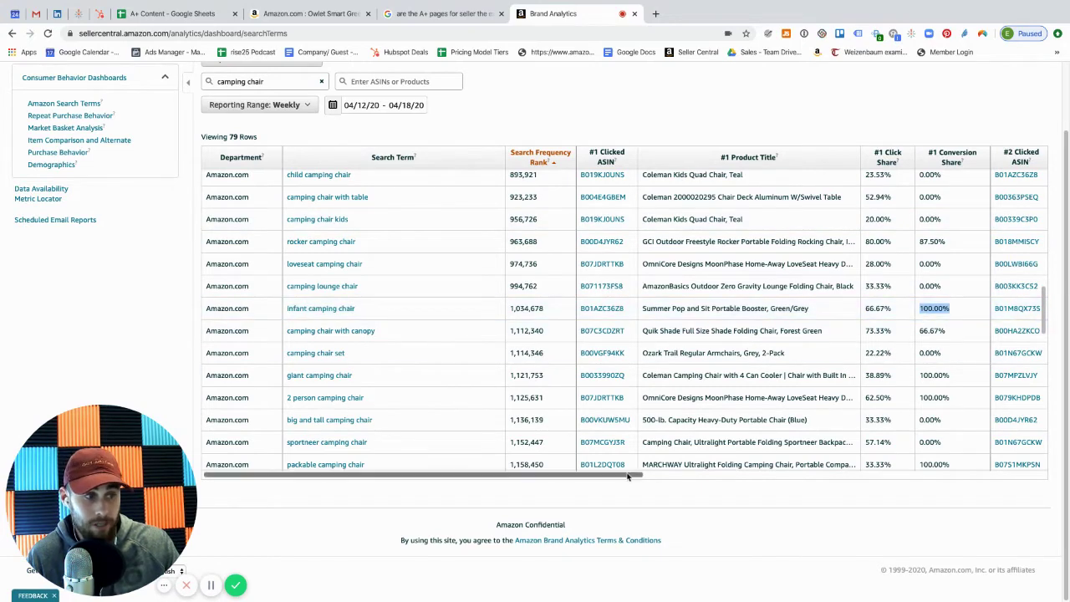
{"action": "left_click_drag", "start_coordinate": [633, 475], "coordinate": [916, 443]}
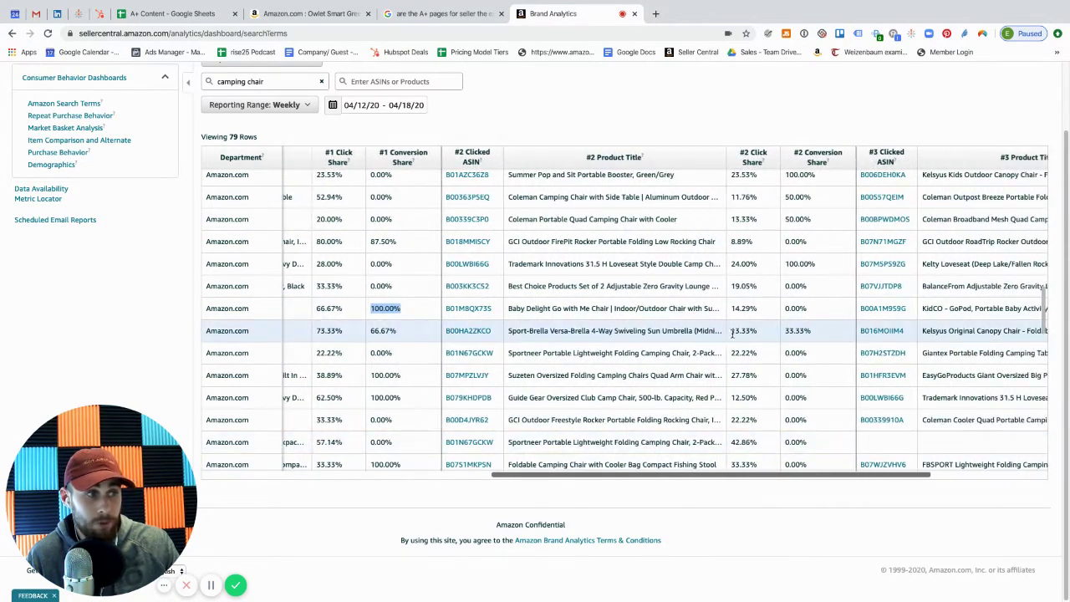
{"action": "left_click_drag", "start_coordinate": [731, 308], "coordinate": [812, 308]}
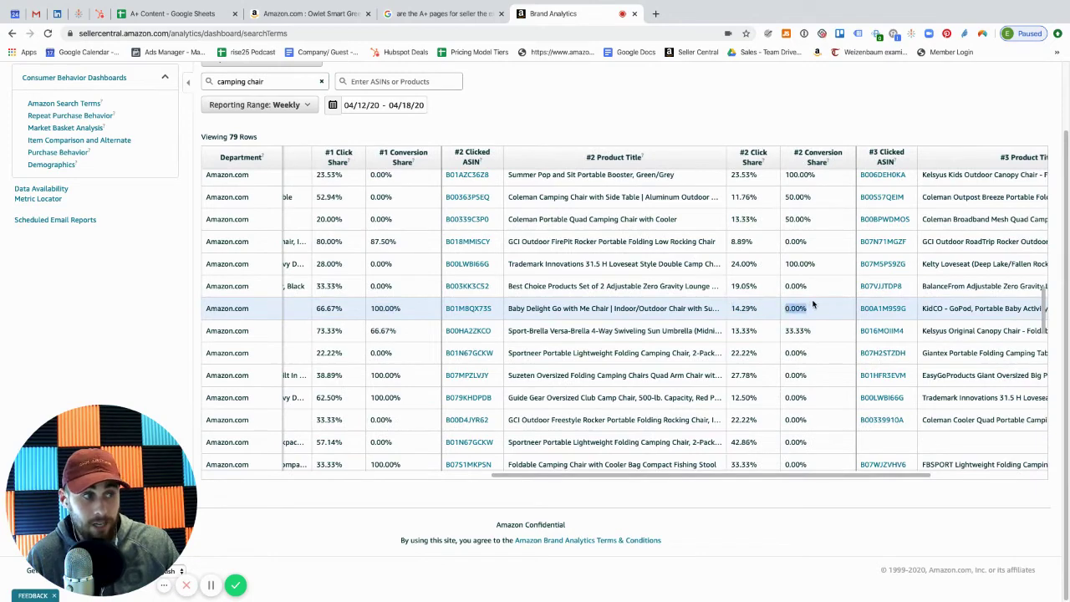
{"action": "mouse_move", "coordinate": [903, 475]}
{"action": "left_mouse_down"}
{"action": "mouse_move", "coordinate": [970, 475]}
{"action": "mouse_move", "coordinate": [572, 486]}
{"action": "mouse_move", "coordinate": [530, 477]}
{"action": "mouse_move", "coordinate": [589, 486]}
{"action": "left_mouse_up"}
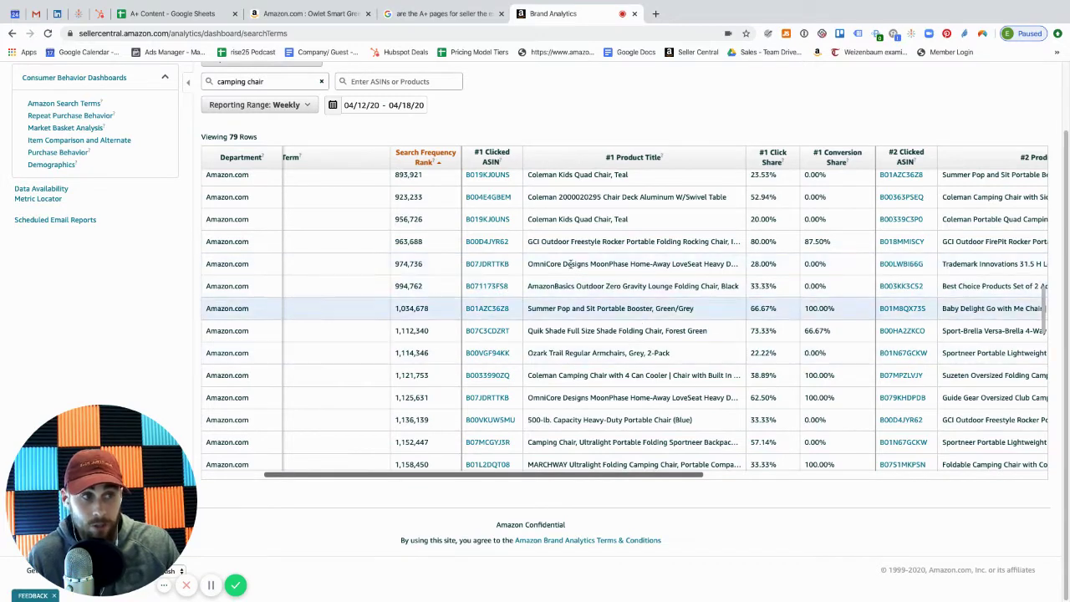
{"action": "left_click_drag", "start_coordinate": [679, 476], "coordinate": [1014, 480]}
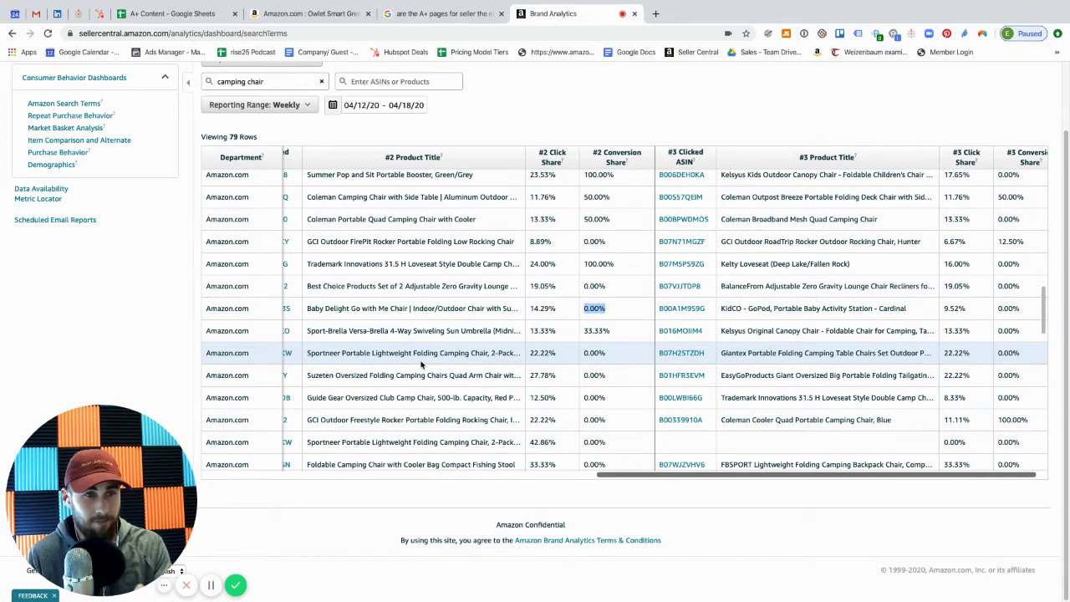
{"action": "left_click_drag", "start_coordinate": [663, 477], "coordinate": [268, 476]}
Switch the camping chair report to the Monthly range 03/01/20 - 03/31/20, showing 33 terms.
{"action": "scroll", "coordinate": [335, 276], "scroll_direction": "up", "scroll_amount": 5}
{"action": "scroll", "coordinate": [354, 279], "scroll_direction": "up", "scroll_amount": 3}
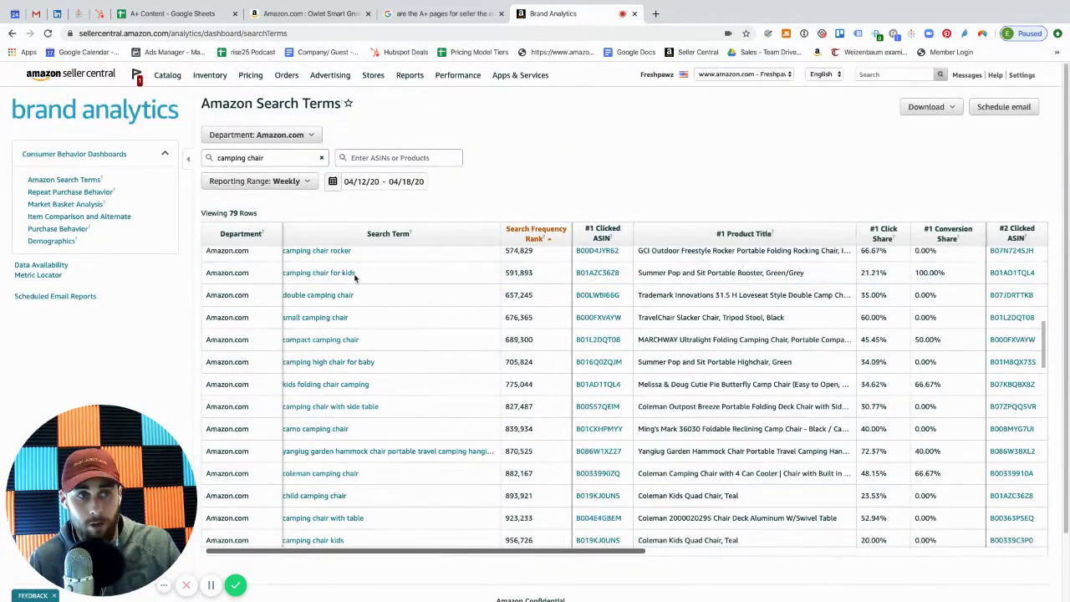
{"action": "scroll", "coordinate": [355, 278], "scroll_direction": "up", "scroll_amount": 5}
{"action": "scroll", "coordinate": [355, 279], "scroll_direction": "up", "scroll_amount": 5}
{"action": "left_click", "coordinate": [259, 180]}
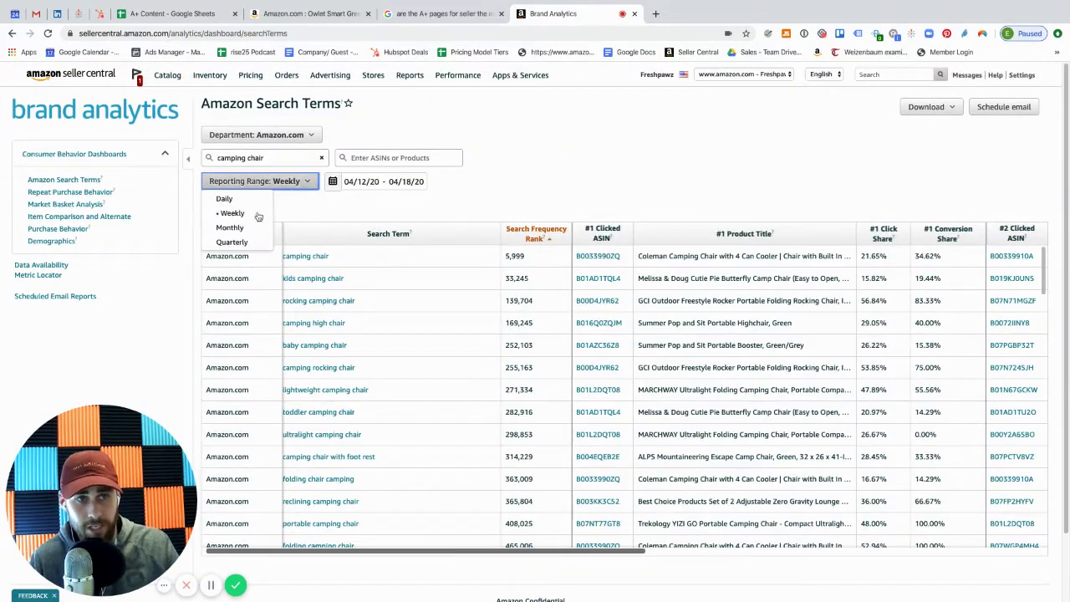
{"action": "left_click", "coordinate": [230, 227]}
{"action": "left_click", "coordinate": [265, 214]}
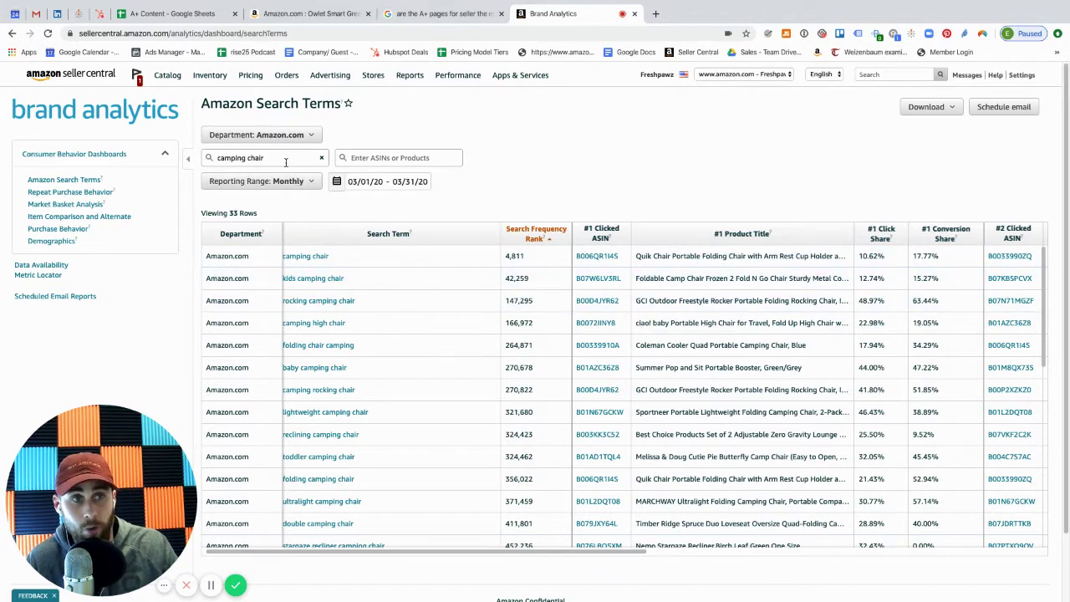
{"action": "left_click_drag", "start_coordinate": [269, 159], "coordinate": [186, 167]}
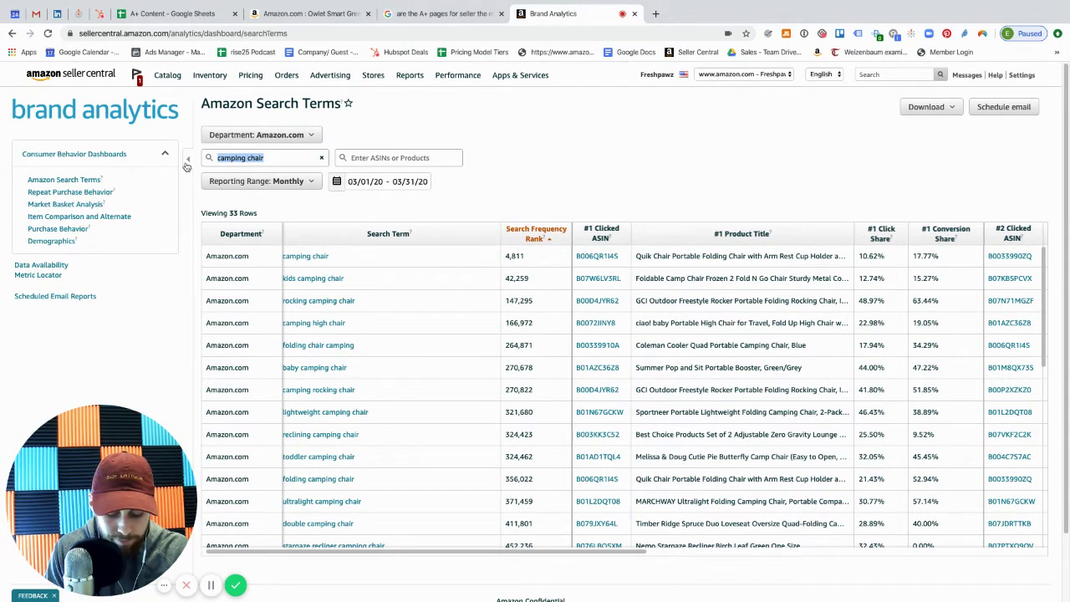
{"action": "type", "text": "camp chef"}
{"action": "key", "text": "Return"}
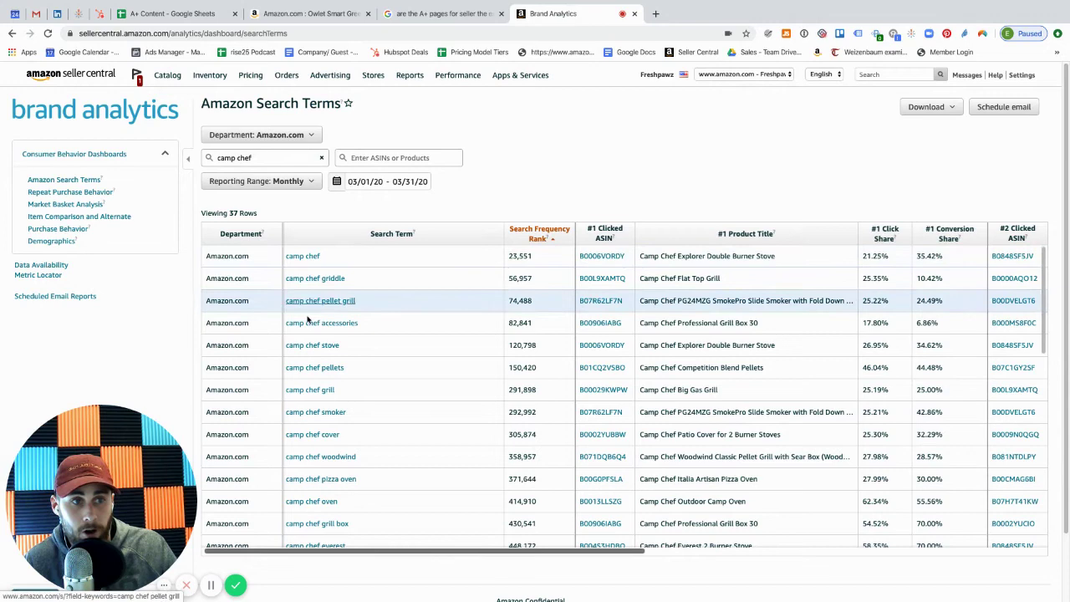
{"action": "scroll", "coordinate": [310, 441], "scroll_direction": "down", "scroll_amount": 5}
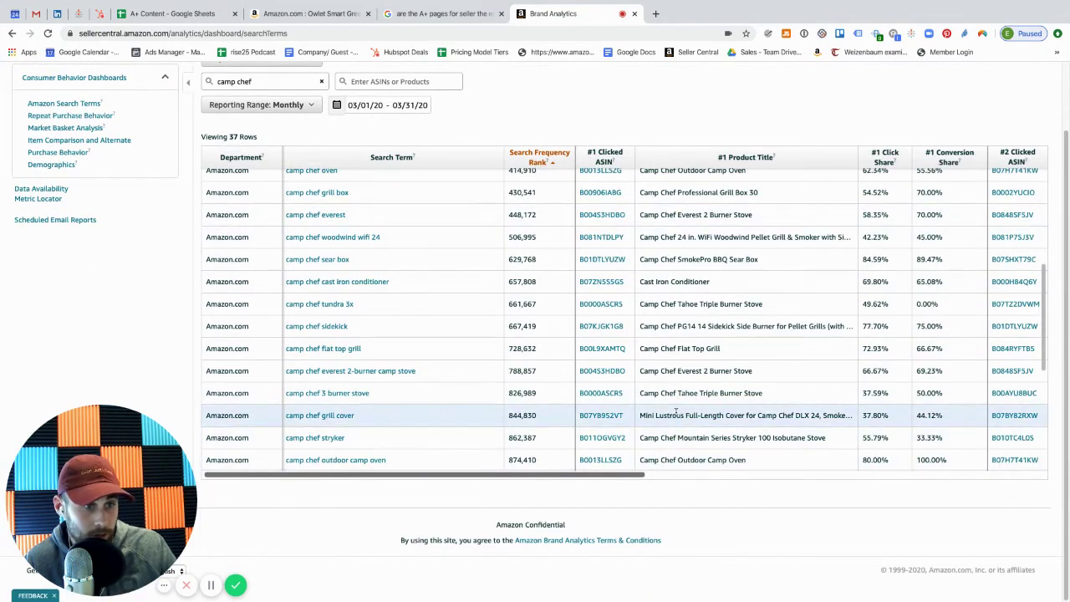
{"action": "left_click_drag", "start_coordinate": [641, 415], "coordinate": [766, 416]}
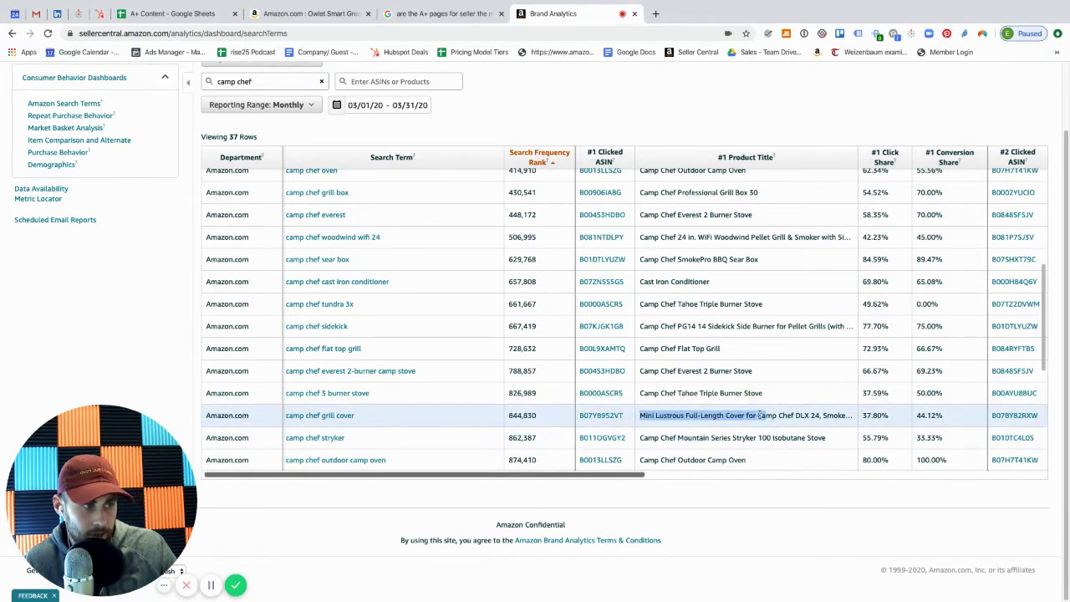
{"action": "left_click", "coordinate": [651, 513]}
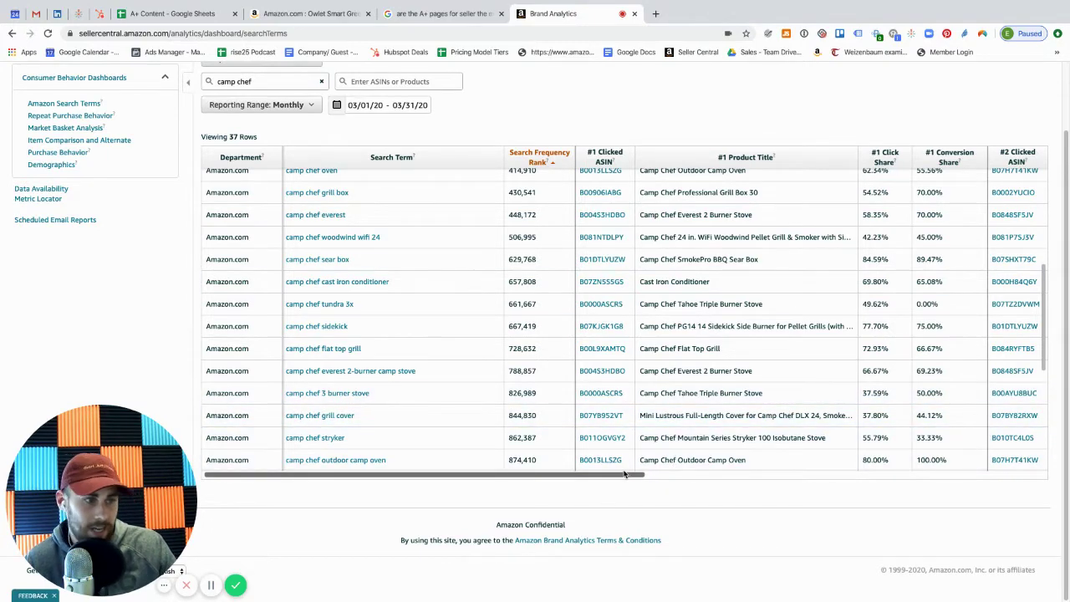
{"action": "left_click_drag", "start_coordinate": [623, 474], "coordinate": [863, 472]}
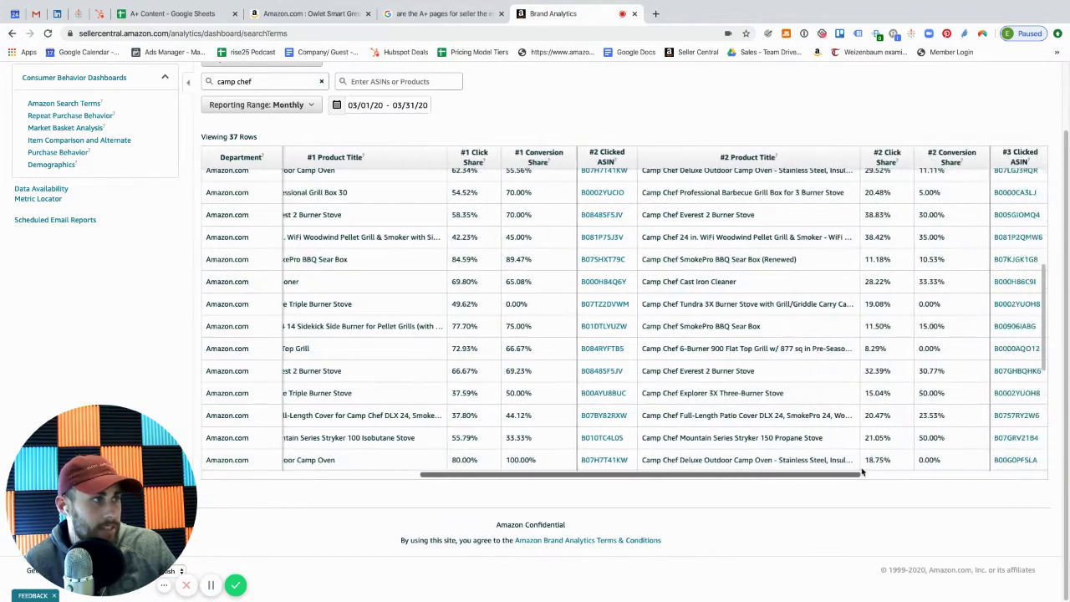
{"action": "left_click_drag", "start_coordinate": [863, 472], "coordinate": [1040, 474]}
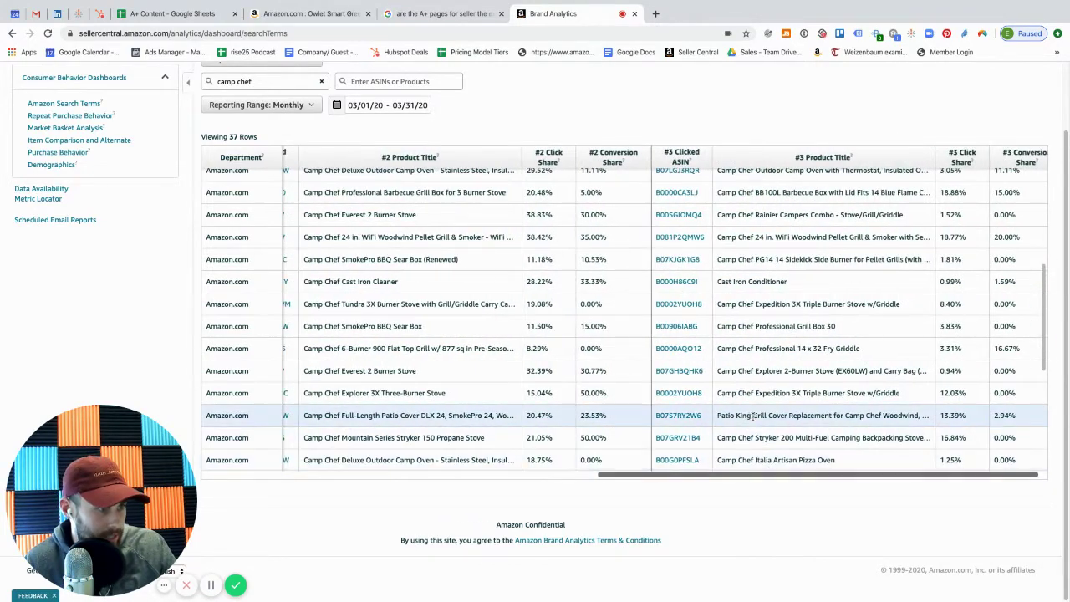
{"action": "scroll", "coordinate": [828, 412], "scroll_direction": "up", "scroll_amount": 3}
{"action": "scroll", "coordinate": [845, 414], "scroll_direction": "up", "scroll_amount": 5}
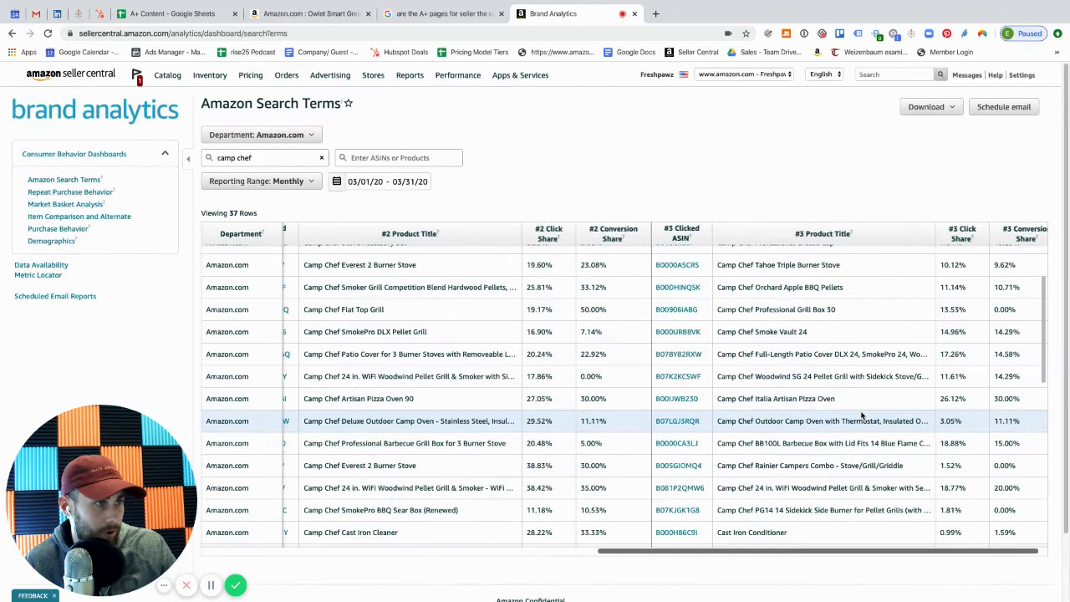
{"action": "scroll", "coordinate": [862, 415], "scroll_direction": "up", "scroll_amount": 2}
{"action": "scroll", "coordinate": [857, 416], "scroll_direction": "up", "scroll_amount": 1}
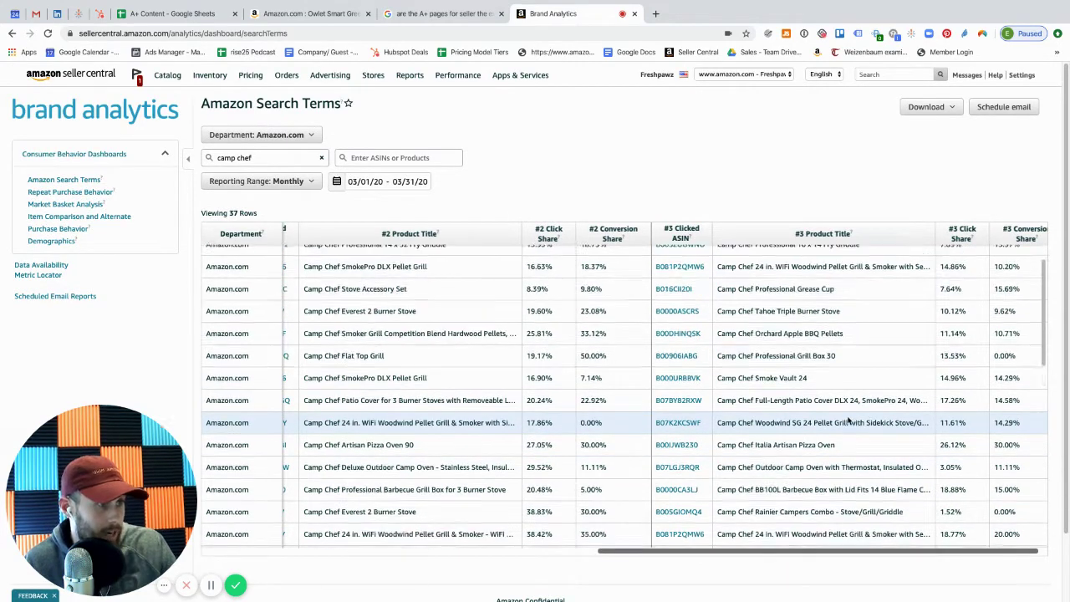
{"action": "scroll", "coordinate": [848, 418], "scroll_direction": "up", "scroll_amount": 1}
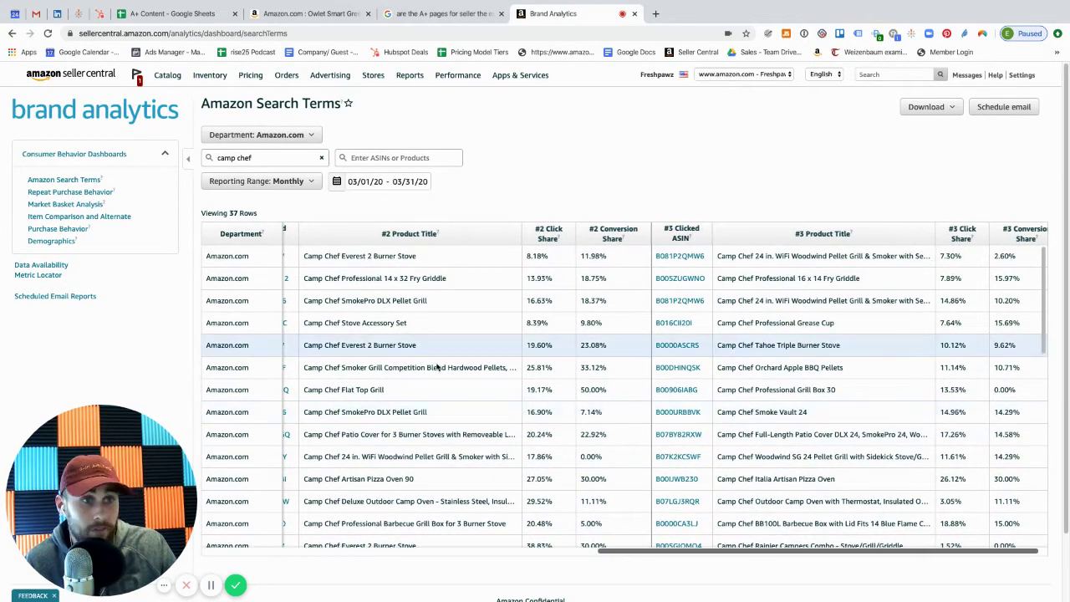
{"action": "left_click_drag", "start_coordinate": [712, 553], "coordinate": [326, 560]}
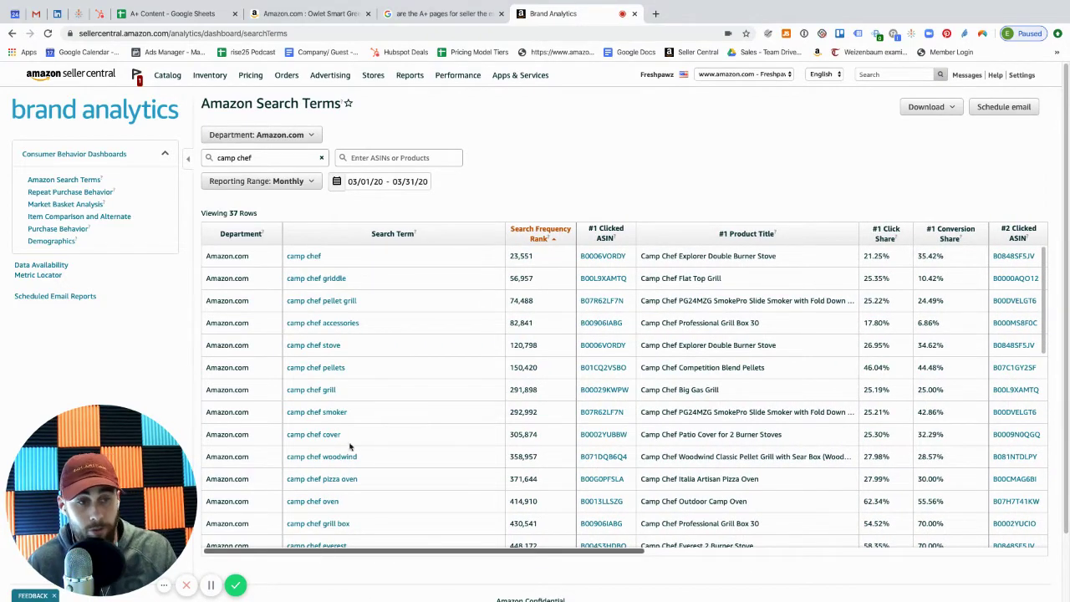
Apply the Quarterly range 1/1/20–3/31/20 and review the Download formats without downloading.
{"action": "left_click", "coordinate": [306, 182]}
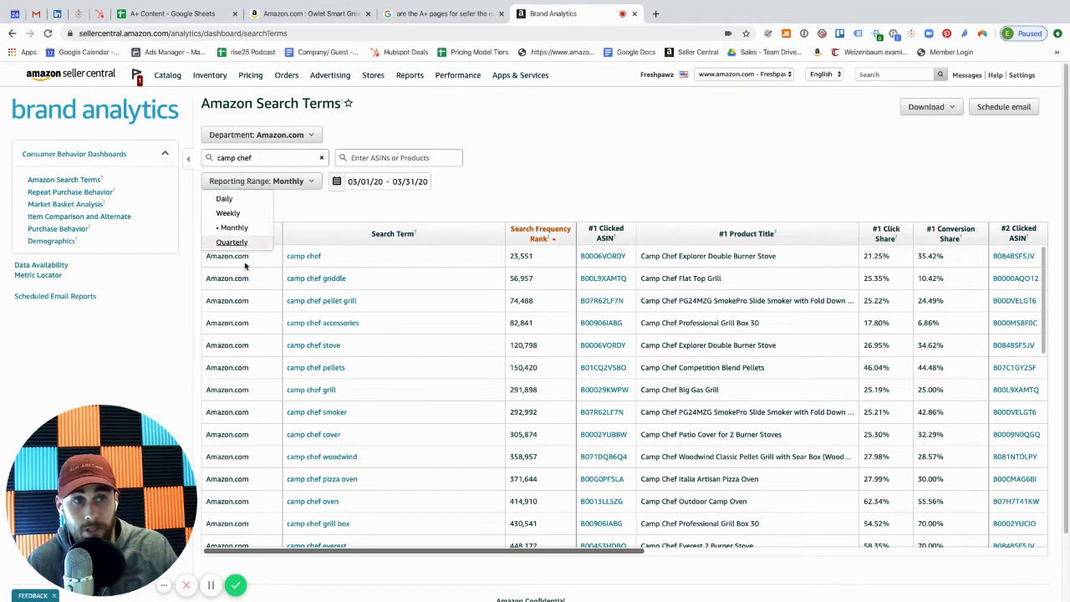
{"action": "left_click", "coordinate": [230, 241]}
{"action": "left_click", "coordinate": [266, 212]}
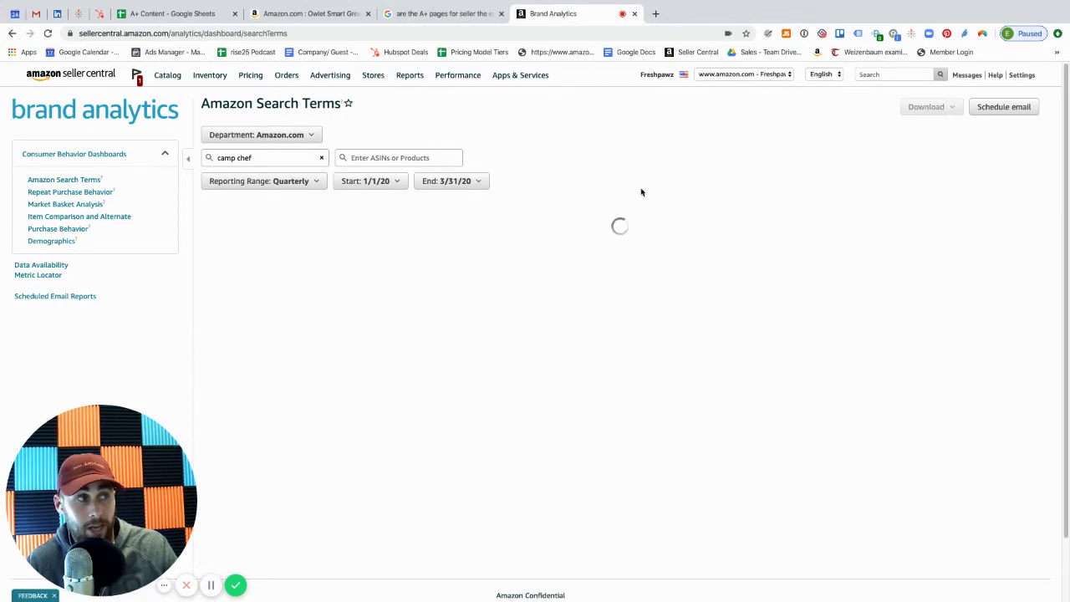
{"action": "left_click", "coordinate": [948, 107]}
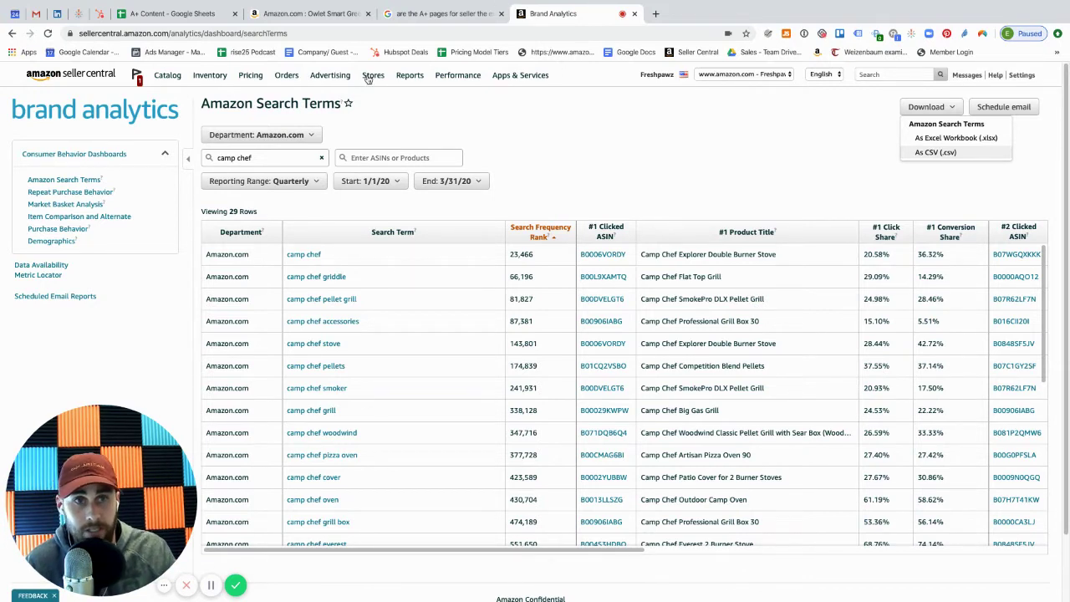
{"action": "left_click", "coordinate": [87, 179]}
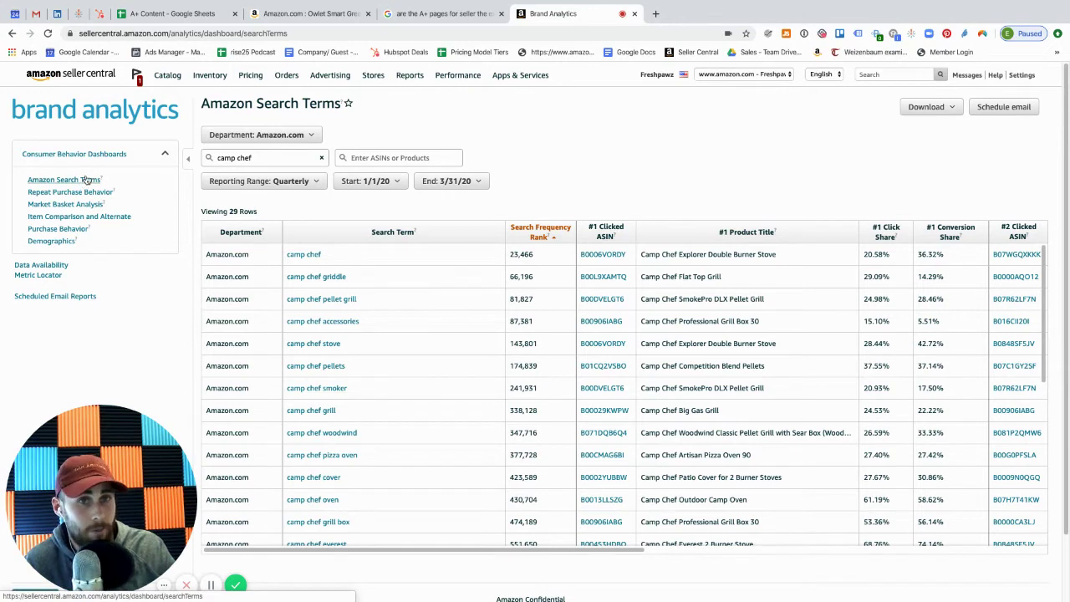
Open Repeat Purchase Behavior for 04/12/20–04/18/20 and look over its 52 ASINs.
{"action": "left_click_drag", "start_coordinate": [202, 105], "coordinate": [346, 109]}
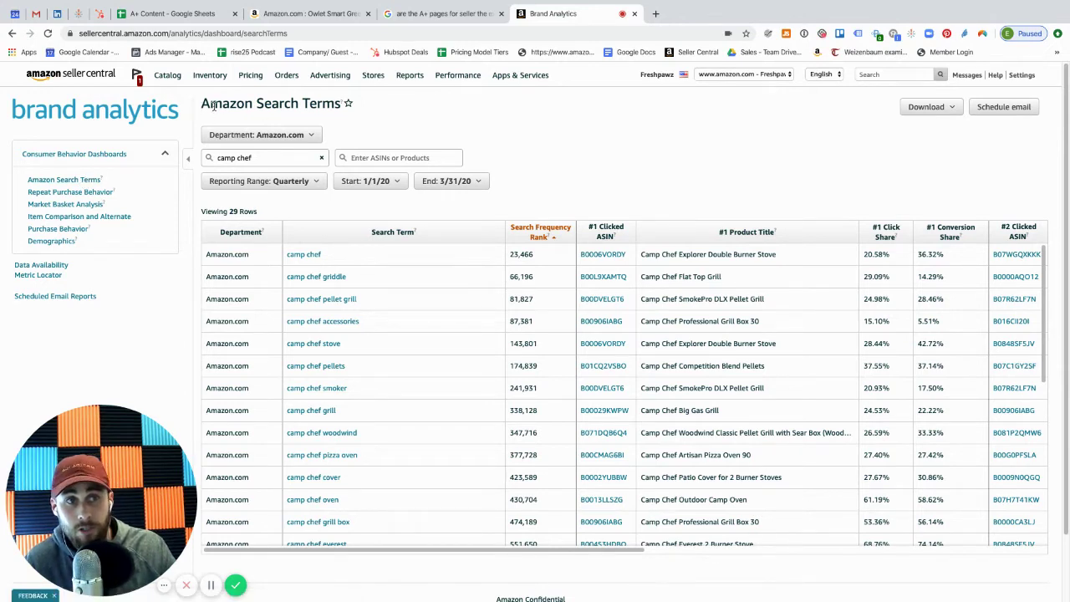
{"action": "left_click", "coordinate": [84, 194]}
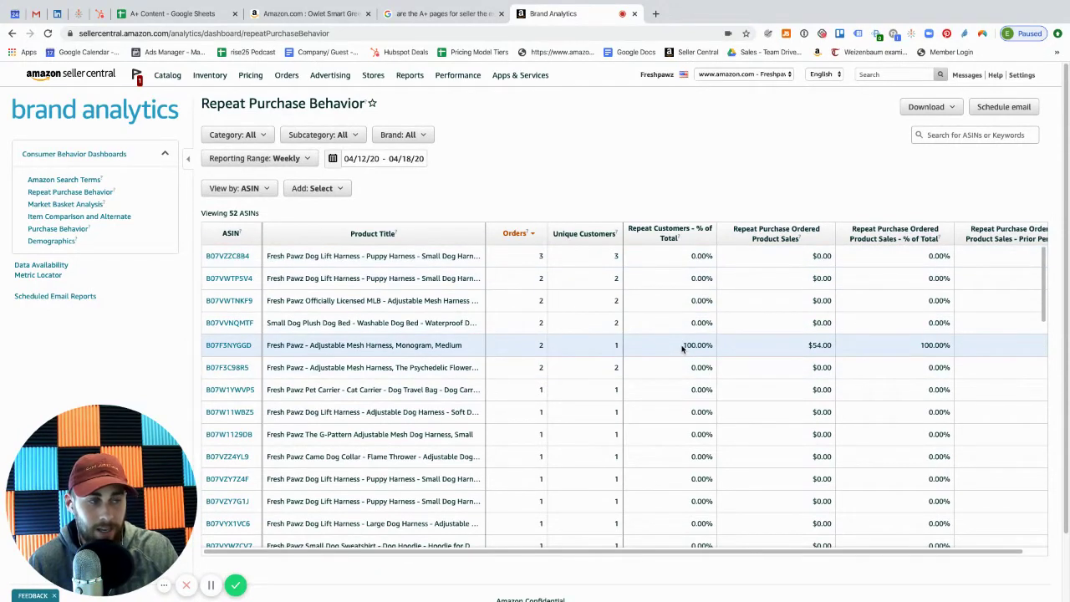
{"action": "left_click_drag", "start_coordinate": [683, 345], "coordinate": [721, 345]}
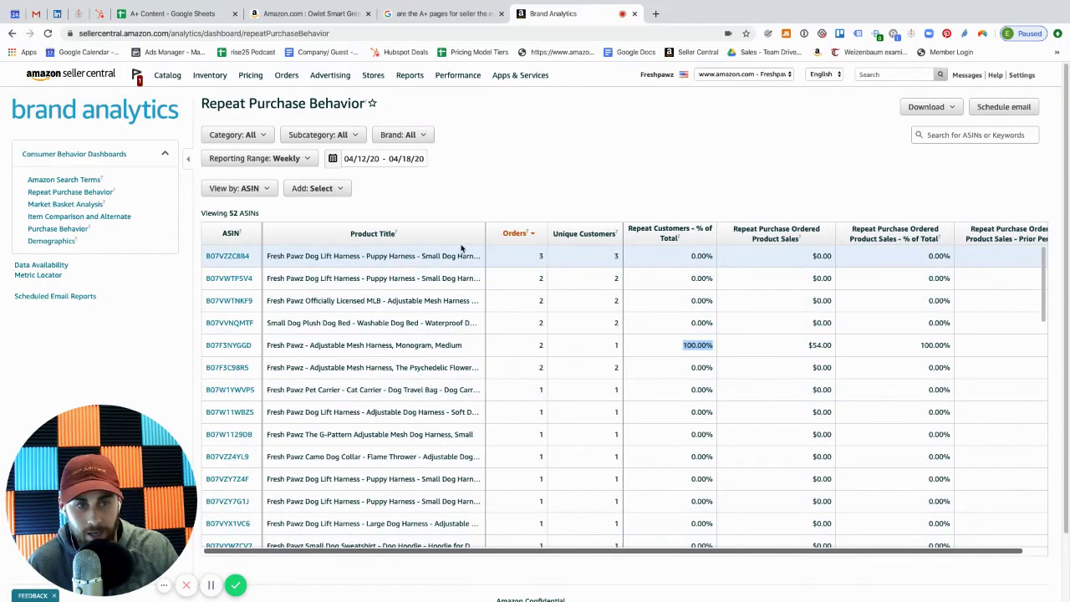
{"action": "scroll", "coordinate": [526, 222], "scroll_direction": "down", "scroll_amount": 2}
{"action": "scroll", "coordinate": [523, 220], "scroll_direction": "up", "scroll_amount": 2}
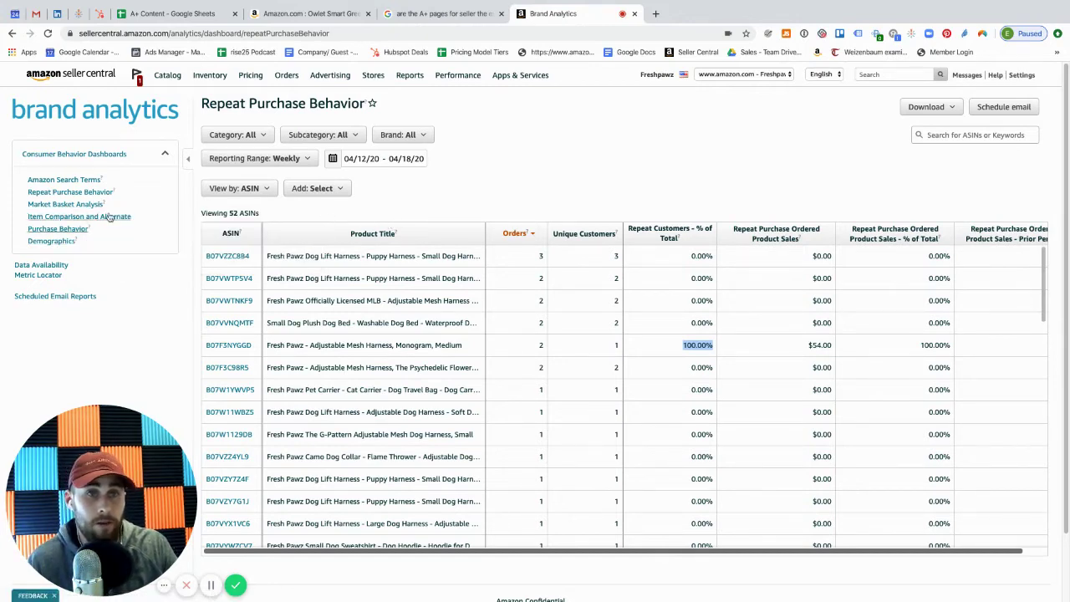
Back in Amazon Search Terms, clear the camp chef filter and browse all 1,048,200 quarterly terms.
{"action": "left_click", "coordinate": [67, 181]}
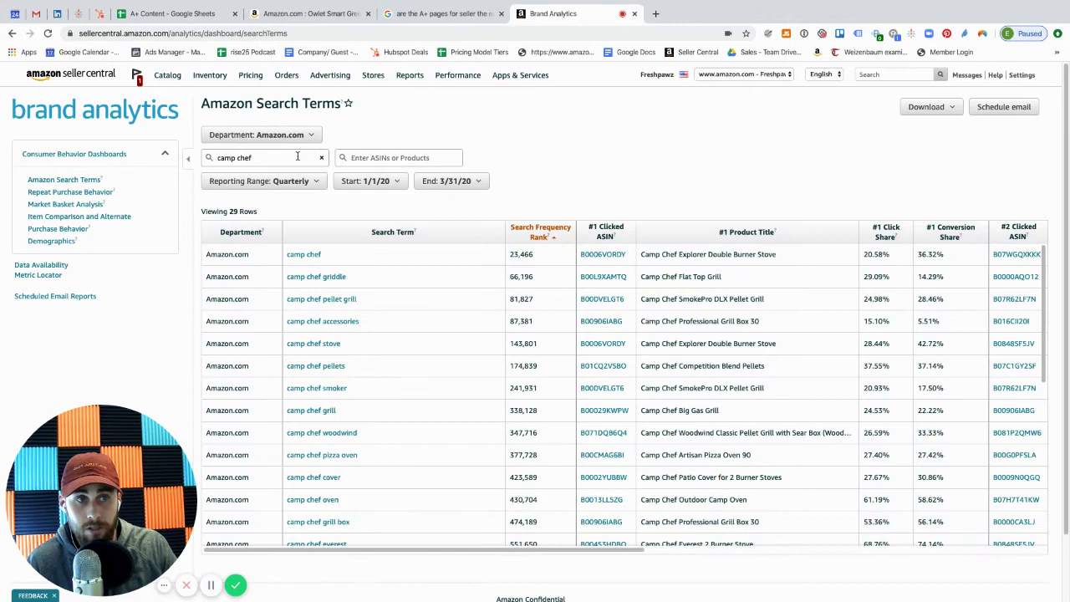
{"action": "left_click_drag", "start_coordinate": [296, 157], "coordinate": [198, 160]}
{"action": "key", "text": "BackSpace"}
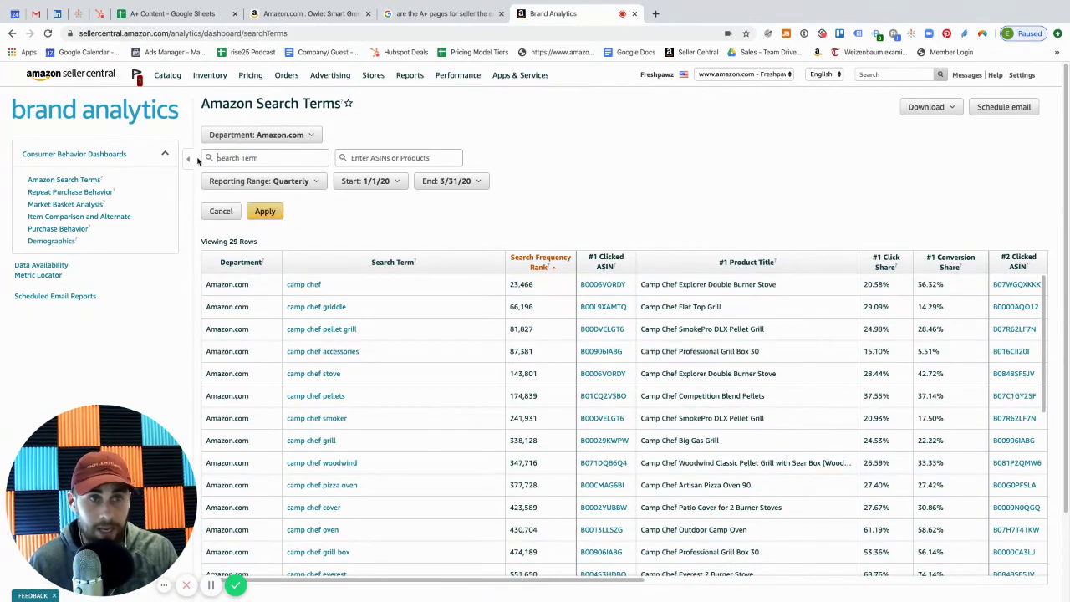
{"action": "left_click", "coordinate": [262, 210]}
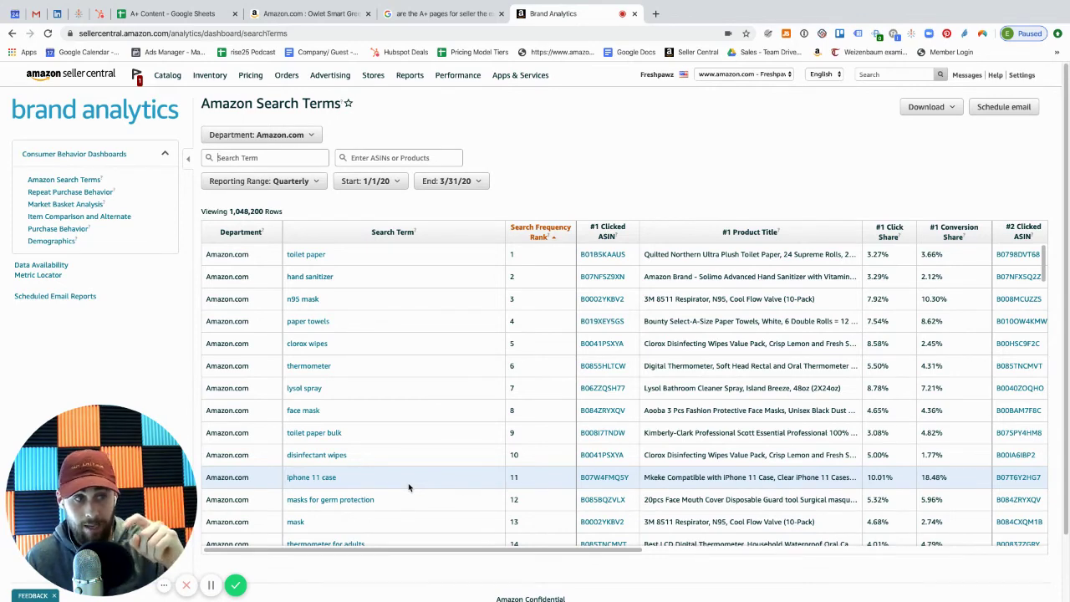
{"action": "scroll", "coordinate": [949, 418], "scroll_direction": "down", "scroll_amount": 2}
{"action": "scroll", "coordinate": [919, 401], "scroll_direction": "down", "scroll_amount": 1}
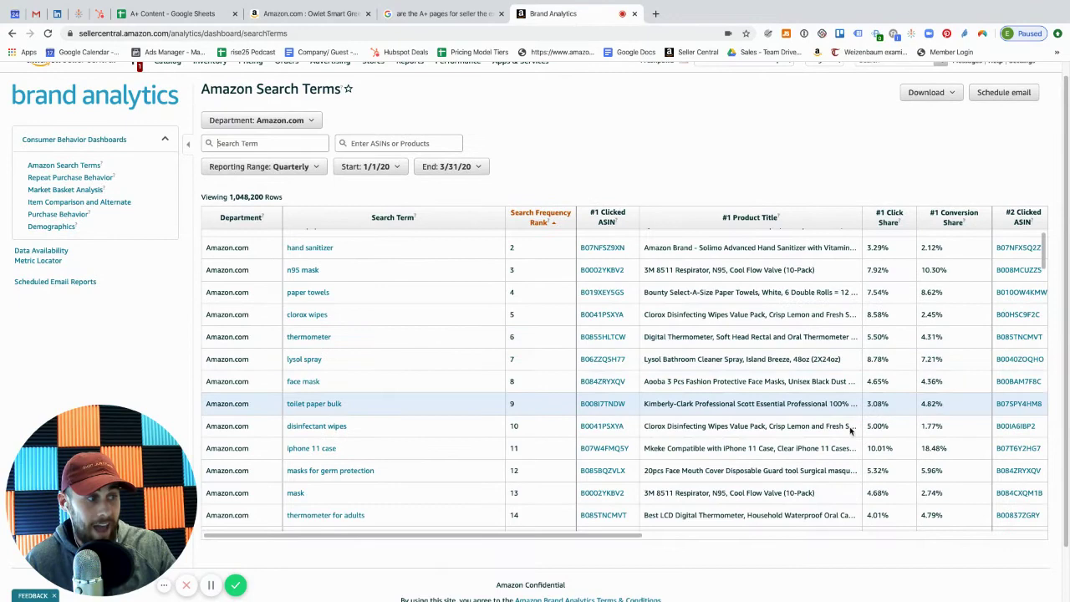
{"action": "scroll", "coordinate": [885, 473], "scroll_direction": "down", "scroll_amount": 3}
{"action": "scroll", "coordinate": [884, 470], "scroll_direction": "down", "scroll_amount": 3}
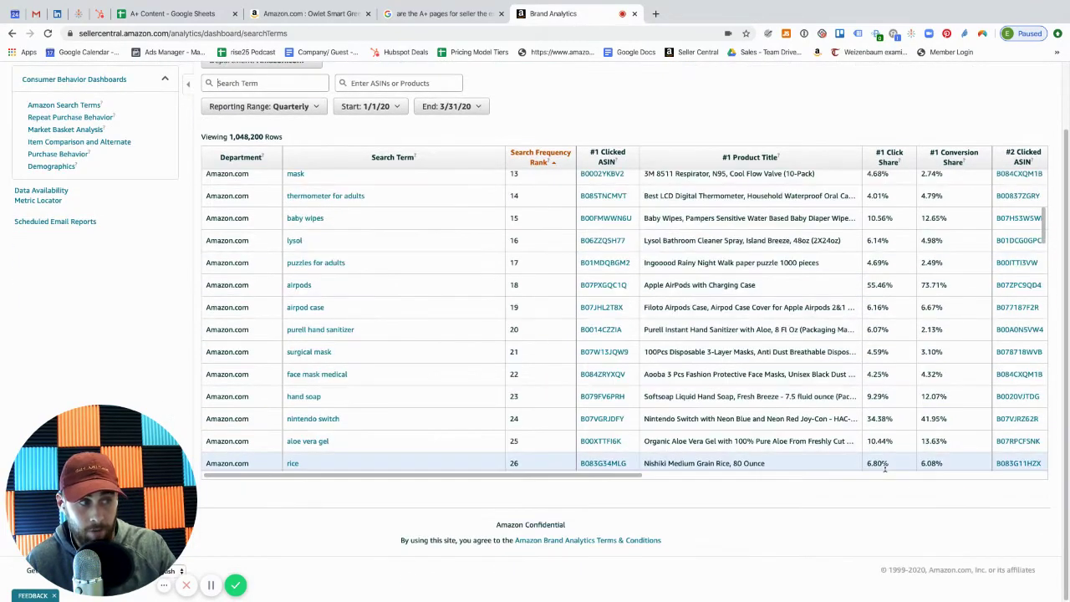